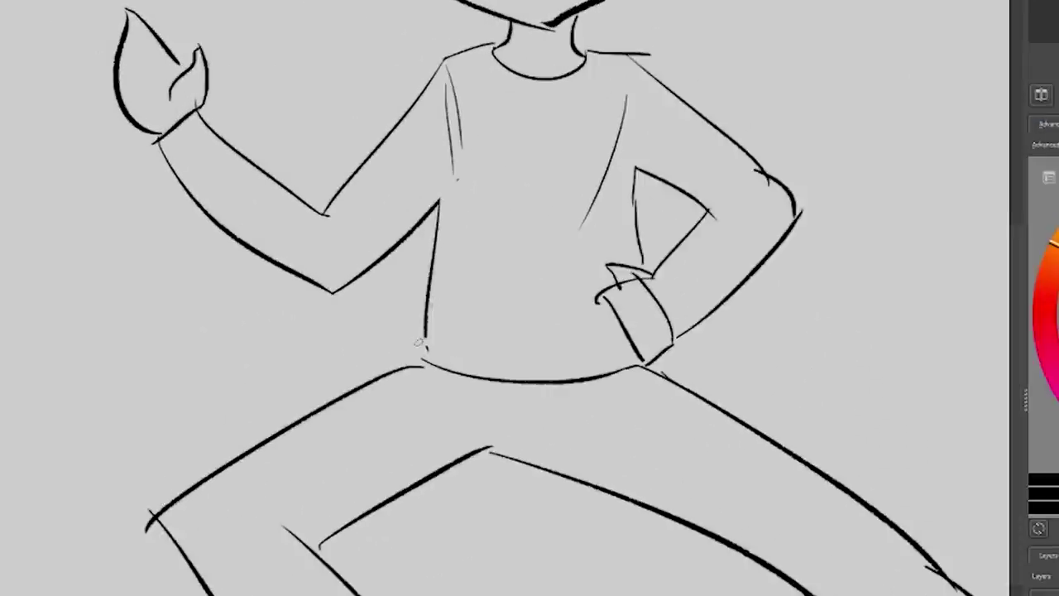
Roughen the shirt's side outline at the waist beneath the raised arm with a small bunched squiggle
mouse_move(419, 342)
mouse_down()
mouse_move(433, 323)
mouse_move(420, 356)
mouse_move(428, 306)
mouse_up()
key(e)
key(ctrl+z)
drag(420, 357, 433, 278)
drag(424, 319, 432, 272)
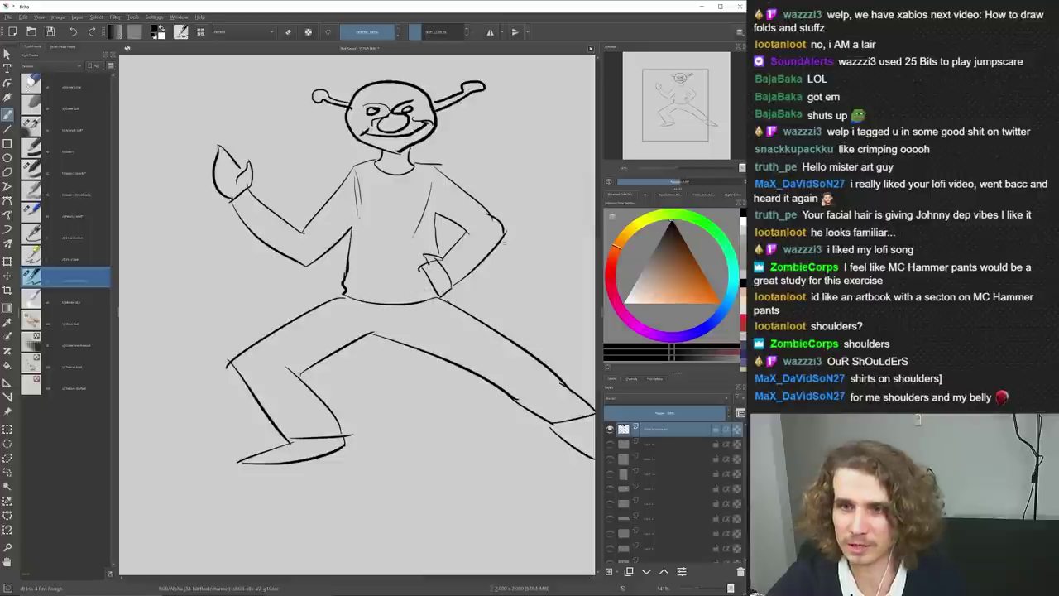
mouse_move(498, 170)
mouse_down()
mouse_move(543, 224)
mouse_move(571, 237)
mouse_move(546, 273)
mouse_up()
key(ctrl+z)
mouse_move(506, 181)
mouse_down()
mouse_move(546, 189)
mouse_move(565, 215)
mouse_move(546, 233)
mouse_move(548, 264)
mouse_up()
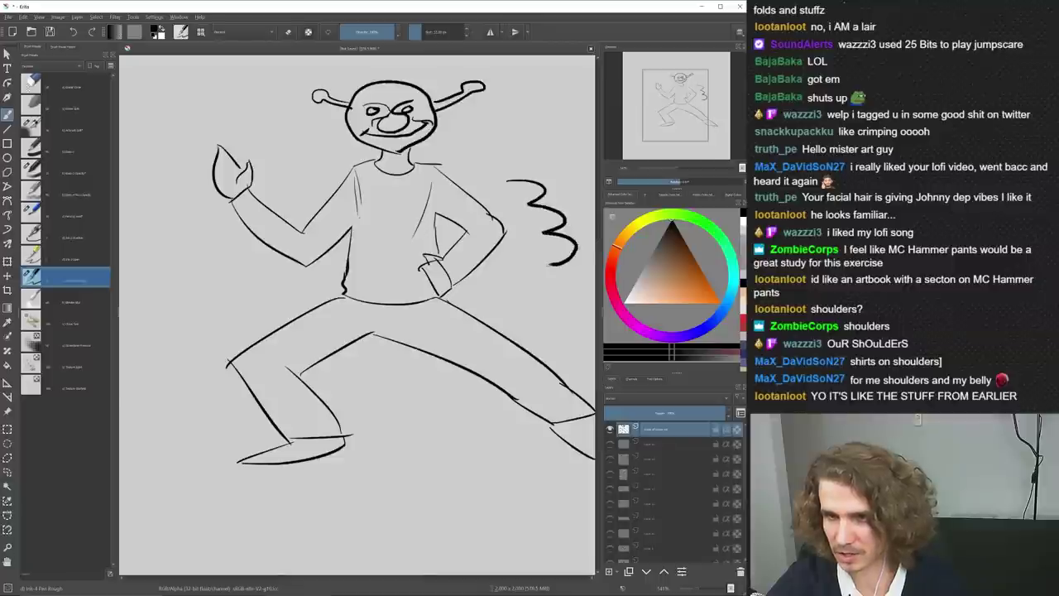
key(ctrl+z)
mouse_move(501, 187)
mouse_down()
mouse_move(542, 232)
mouse_move(532, 267)
mouse_up()
key(ctrl+z)
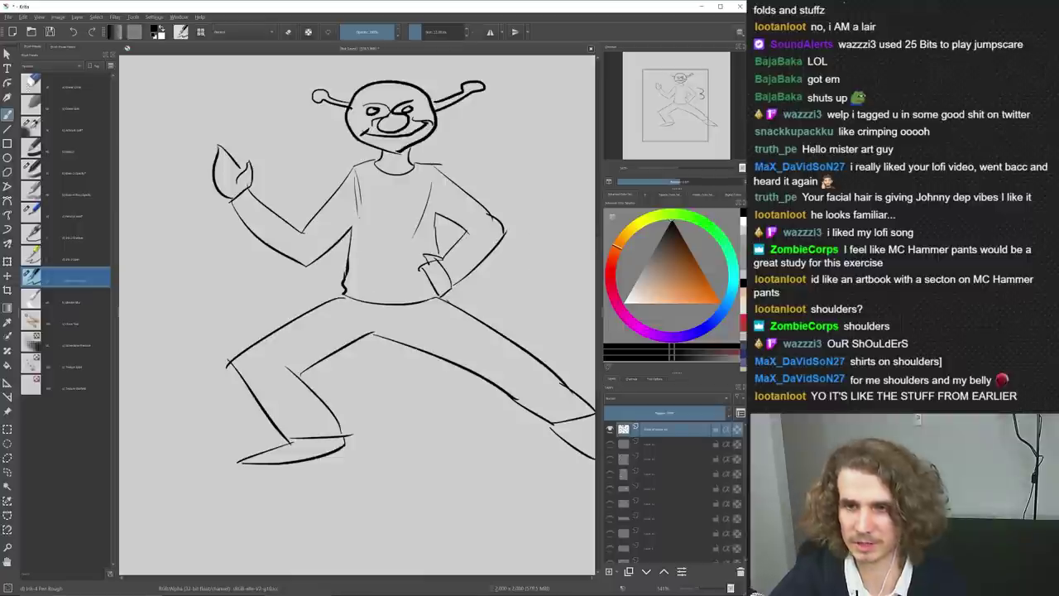
Draw thin, curved zigzag fold lines across the shirt just above its hem
drag(351, 285, 447, 288)
drag(372, 282, 424, 285)
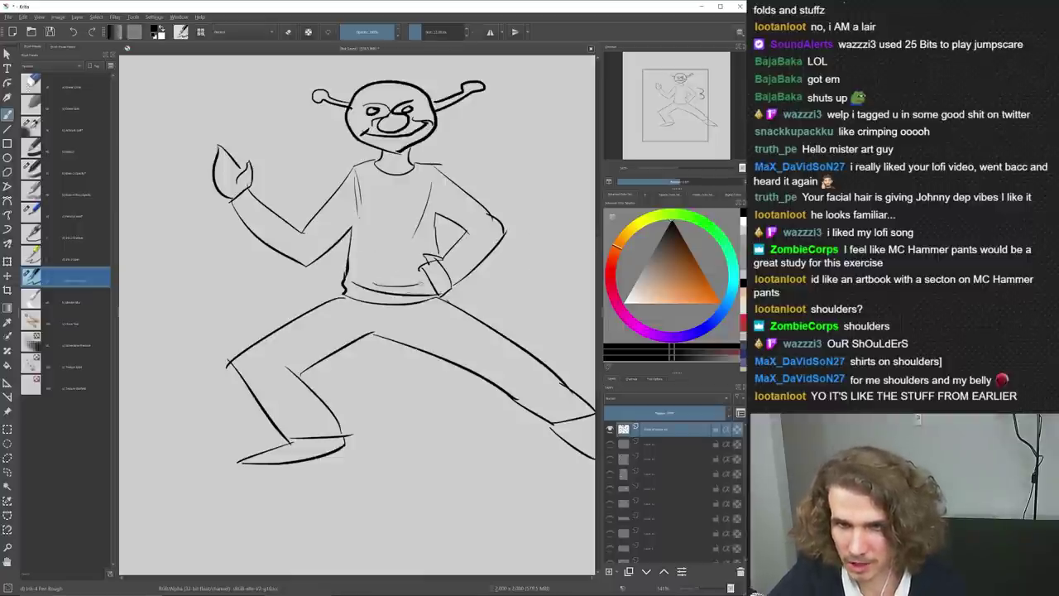
key(ctrl+z)
key(ctrl+z)
drag(351, 284, 408, 293)
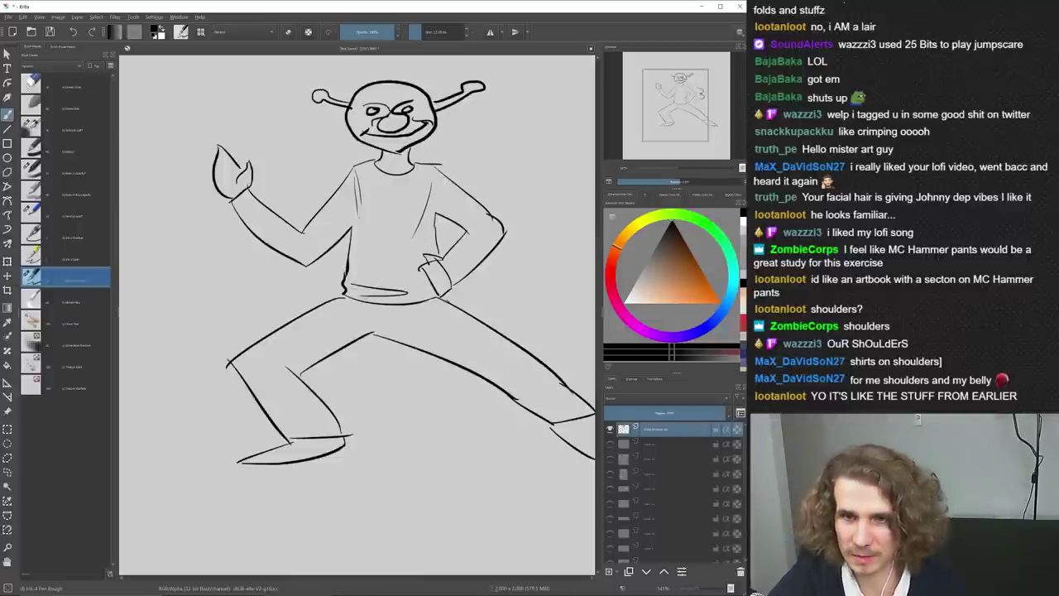
Erase the inner elbow corner of the raised arm and redraw it as a squiggly crunched outline
key(e)
drag(308, 227, 305, 236)
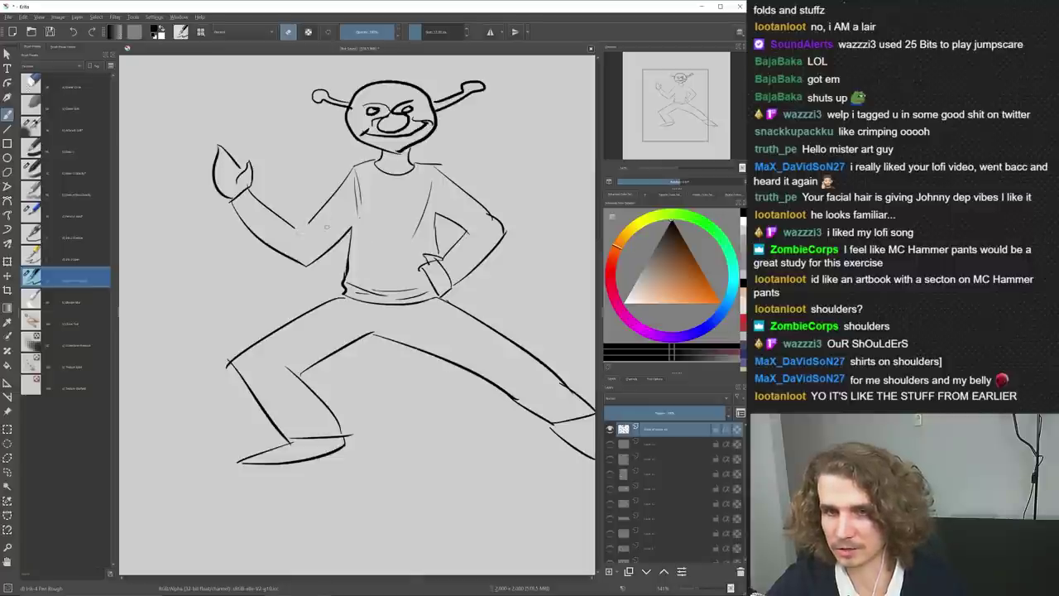
key(e)
drag(300, 233, 298, 252)
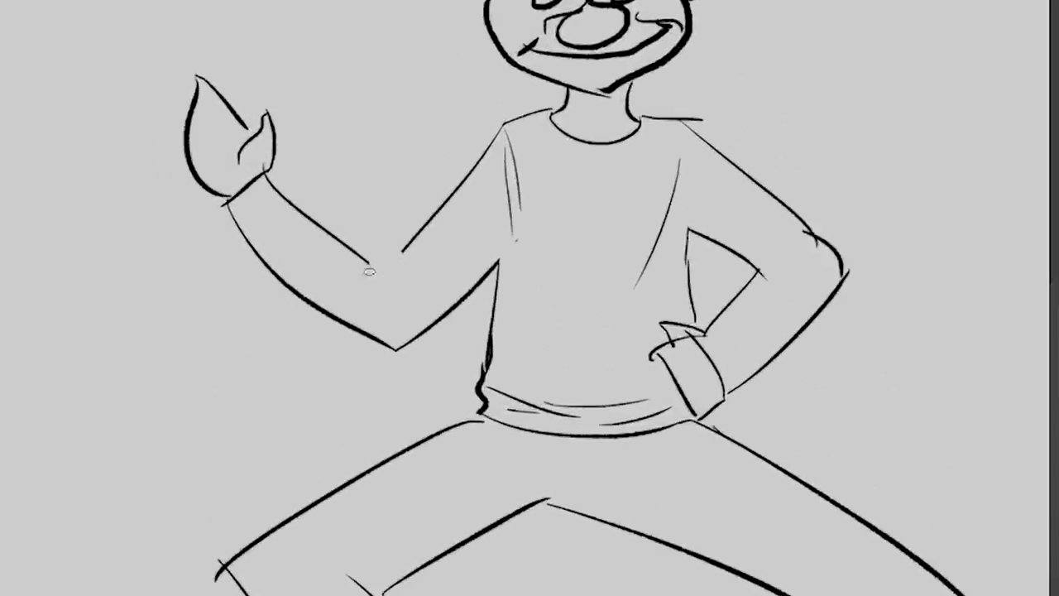
drag(379, 276, 400, 250)
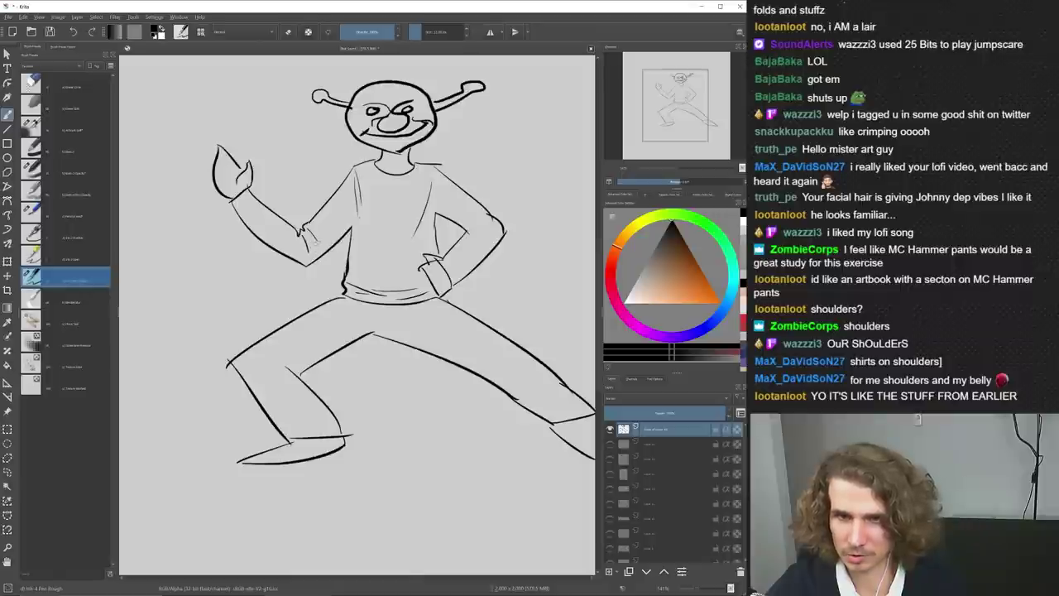
Add a thin pinch-fold line inside the raised arm's sleeve, running from the elbow tip towards the armpit
drag(315, 237, 313, 261)
key(ctrl+z)
key(ctrl+z)
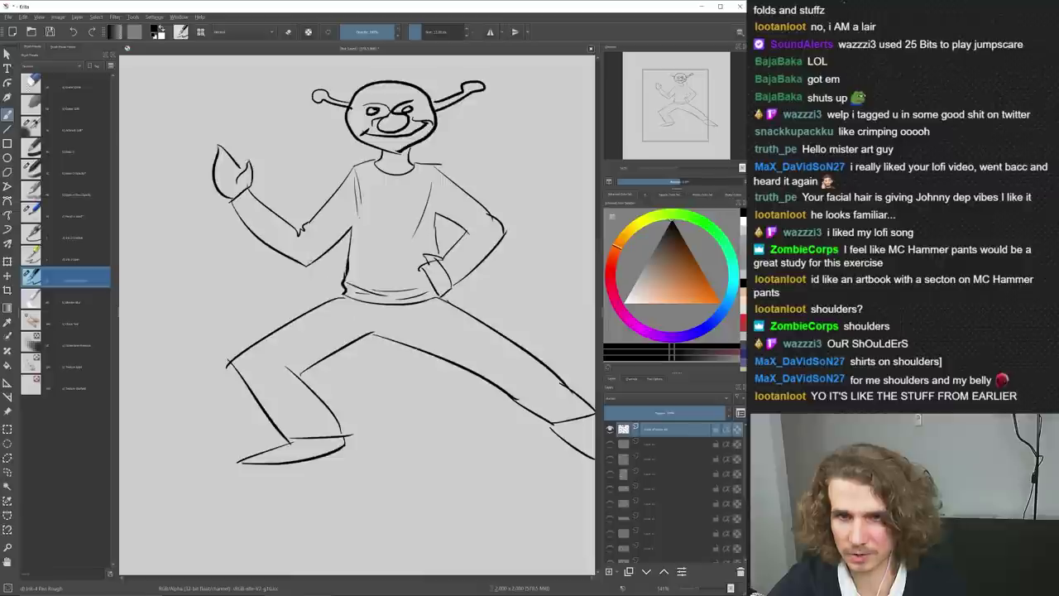
drag(309, 262, 340, 222)
key(ctrl+z)
drag(309, 262, 337, 233)
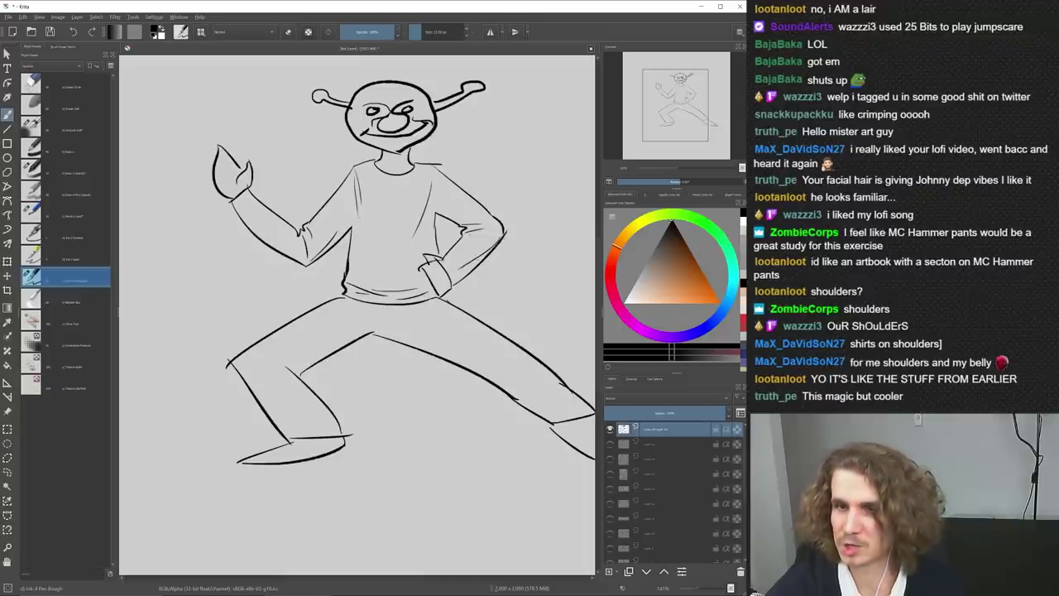
Draw a small squiggly crunch on the outer sleeve edge near the wrist of the hand-on-hip arm
drag(456, 277, 456, 285)
key(e)
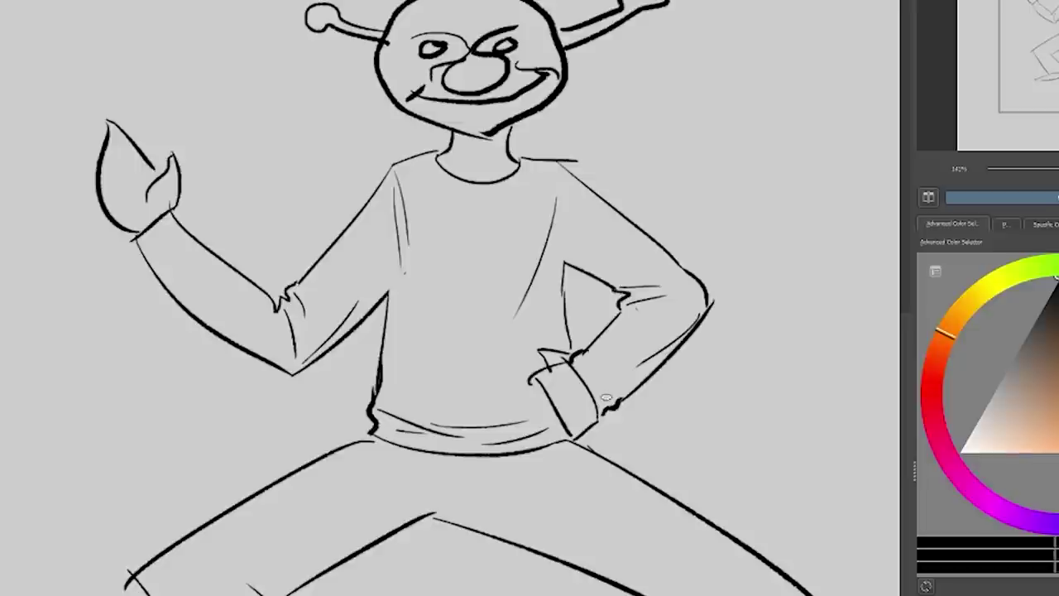
drag(575, 357, 639, 424)
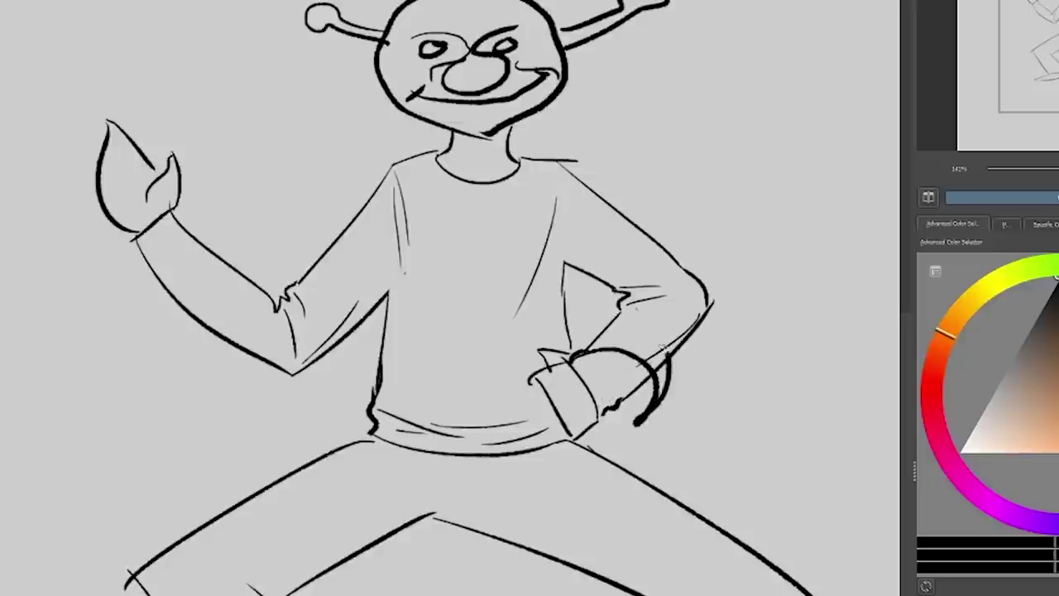
drag(572, 328, 688, 374)
drag(605, 313, 697, 295)
mouse_move(629, 285)
mouse_down()
mouse_move(727, 308)
mouse_move(717, 321)
mouse_up()
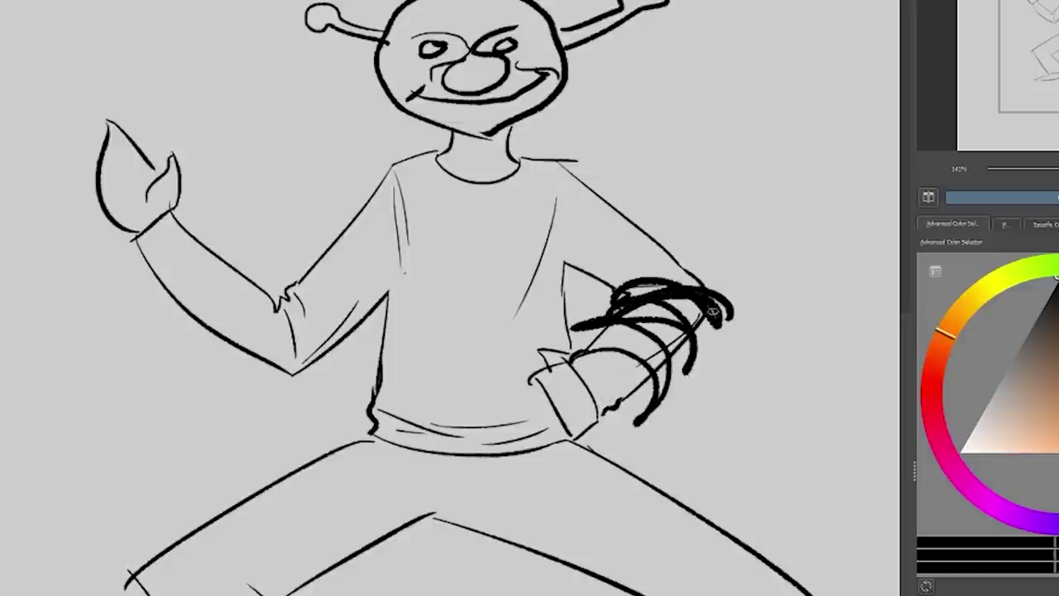
key(ctrl+z)
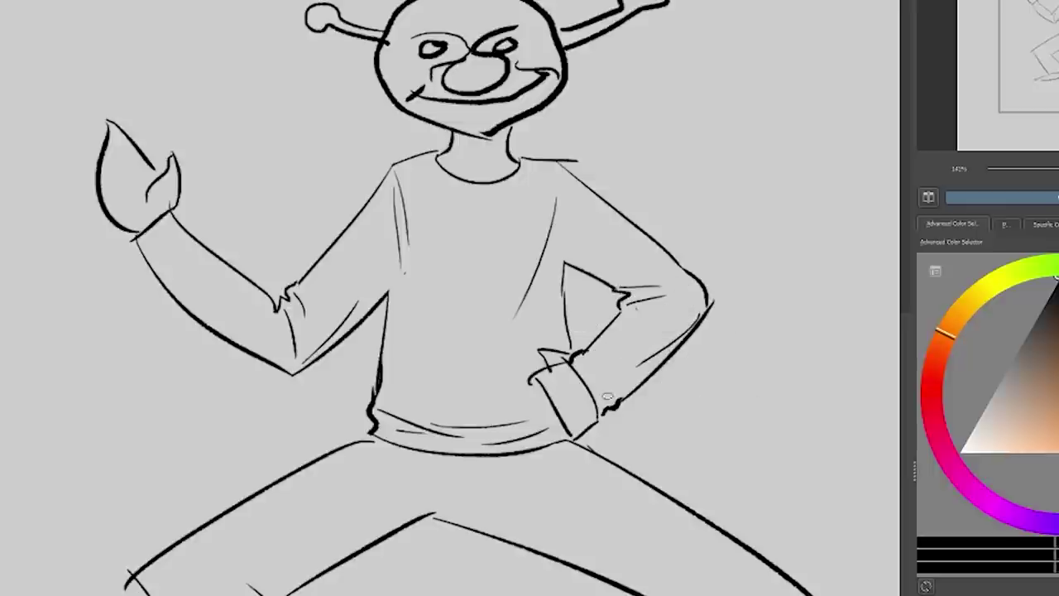
Add short curved fold lines inside the sleeve by the wrist of the hand-on-hip arm
drag(606, 397, 602, 376)
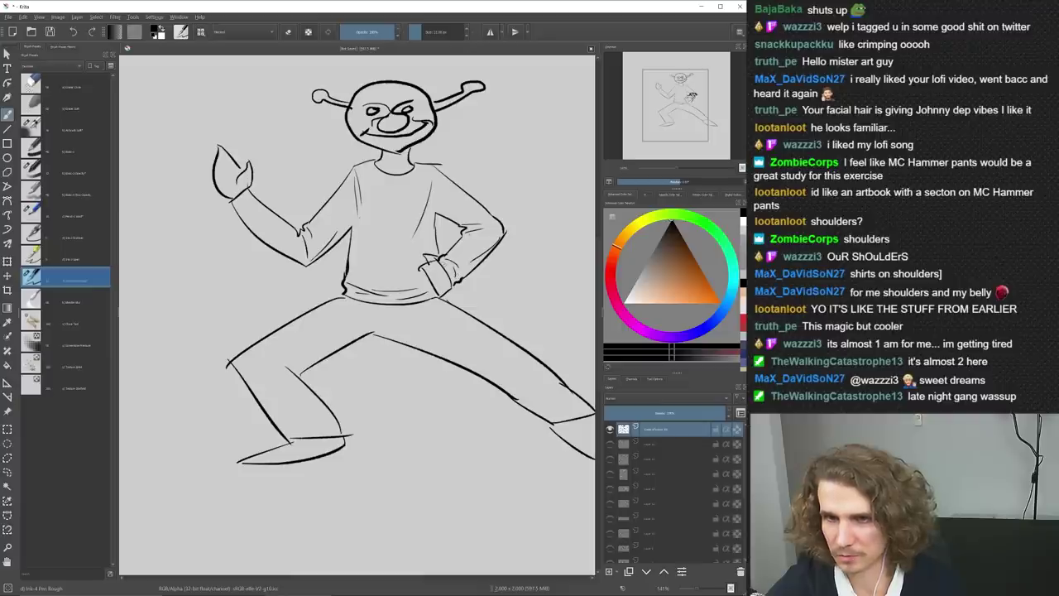
drag(442, 263, 448, 272)
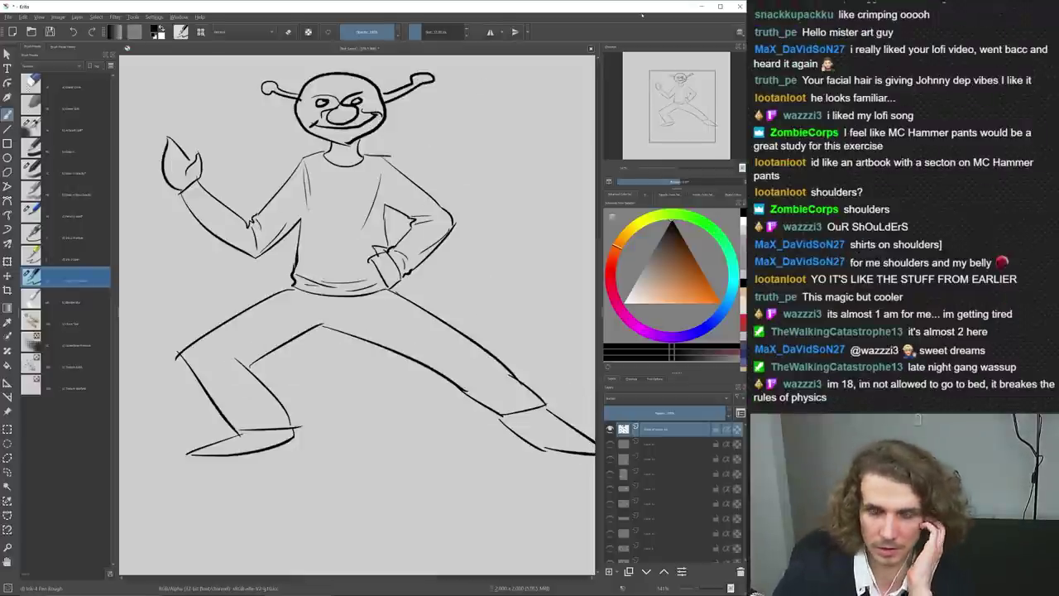
Compare the sketch with clothing folds against the plain sketch by switching the visibility of their two layers
click(610, 429)
click(611, 445)
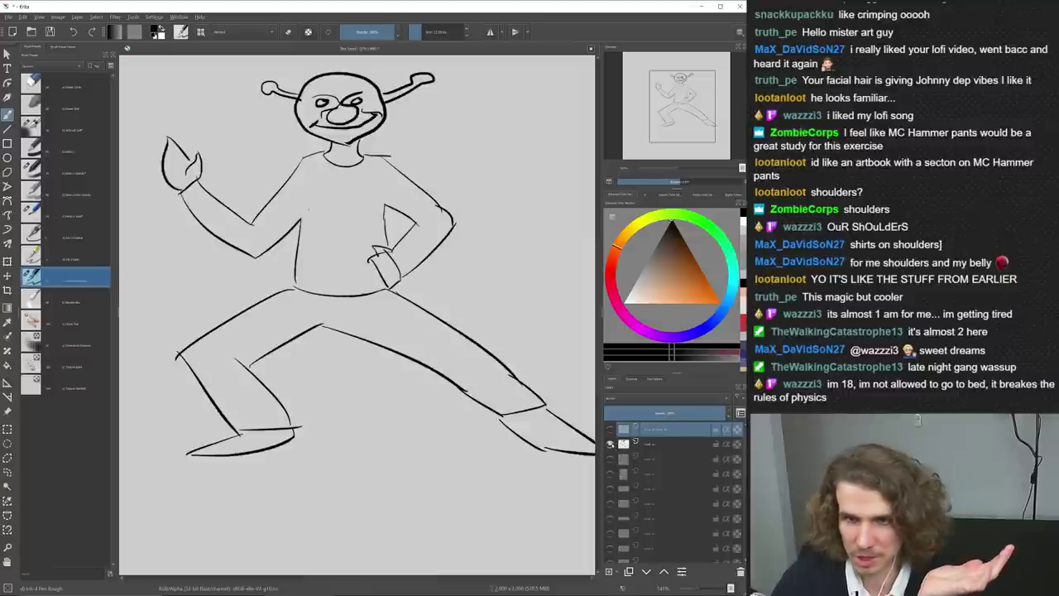
mouse_move(634, 442)
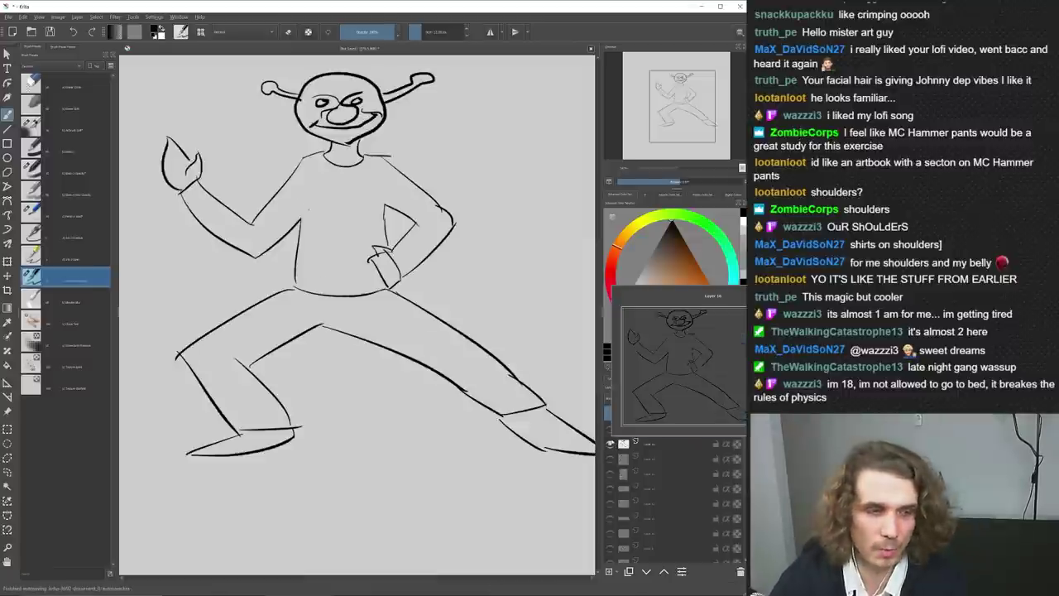
click(610, 445)
click(611, 431)
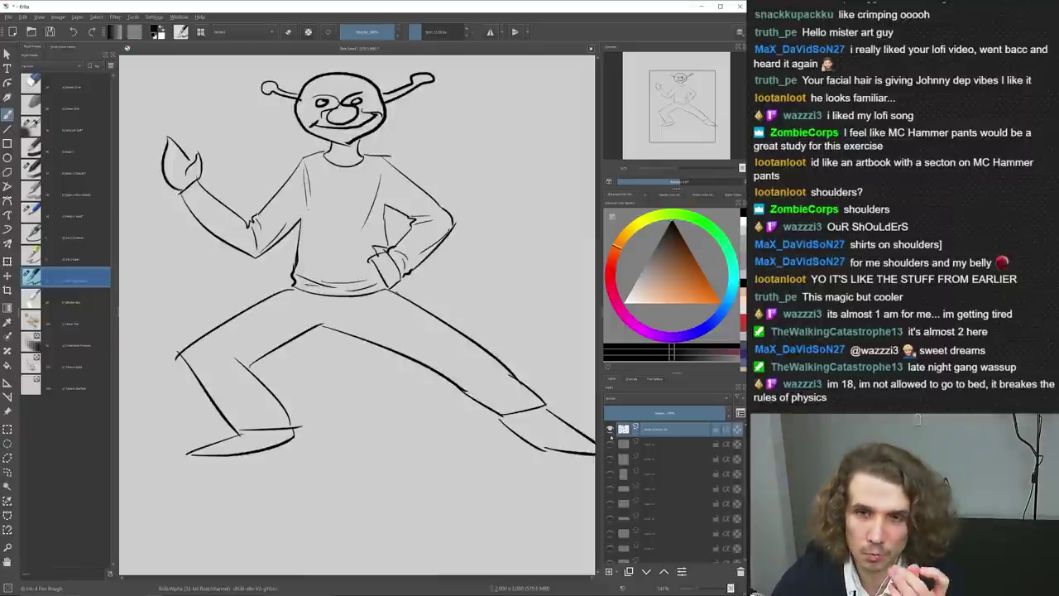
click(610, 431)
click(610, 444)
mouse_move(609, 430)
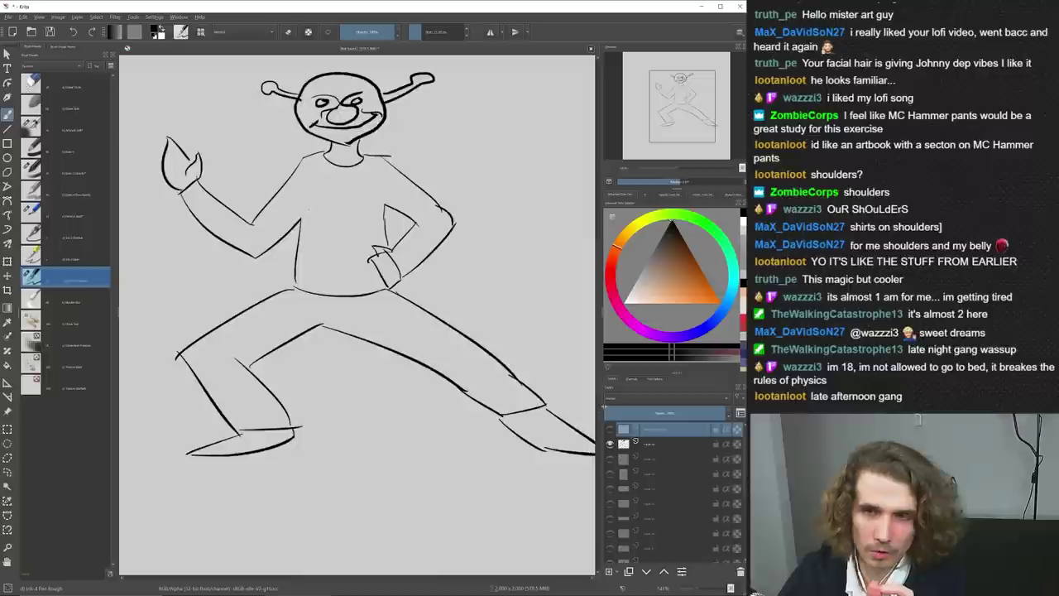
click(610, 445)
click(610, 431)
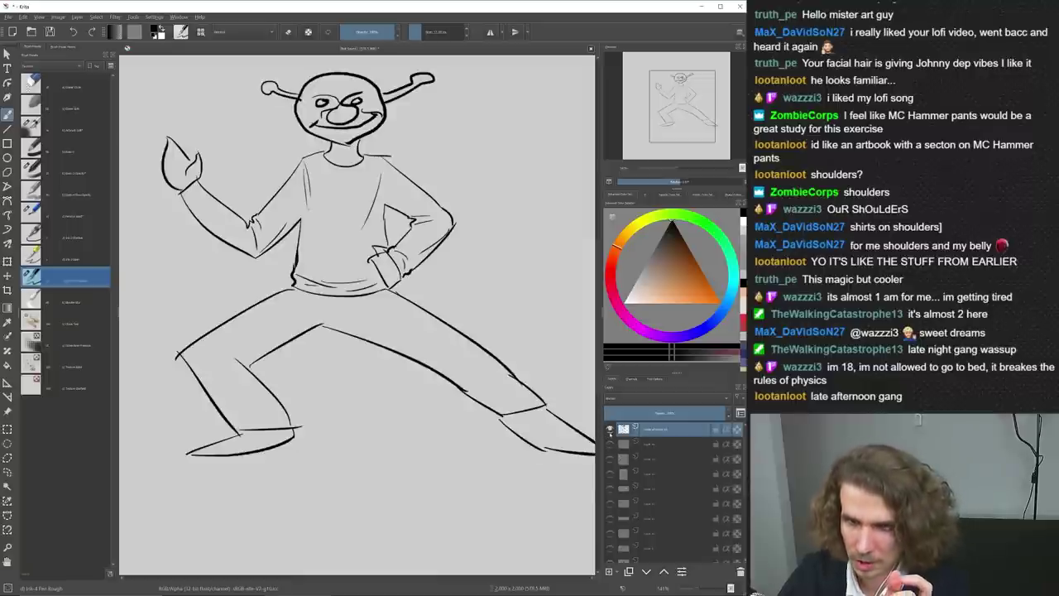
View the notes layer on pinch, half-lock and crunchy folds, and return to the figure sketch
click(610, 444)
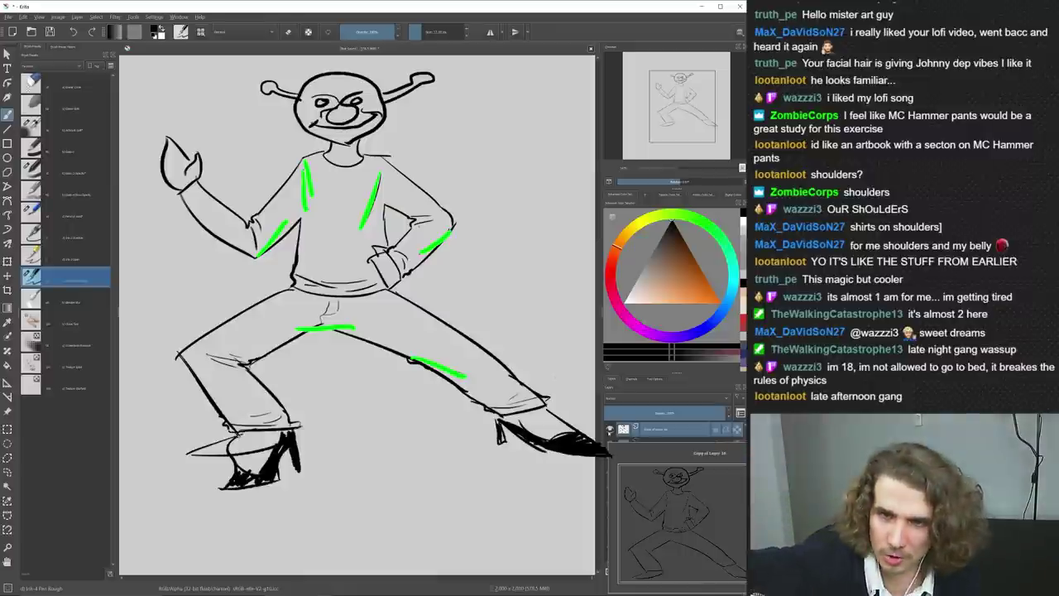
click(610, 444)
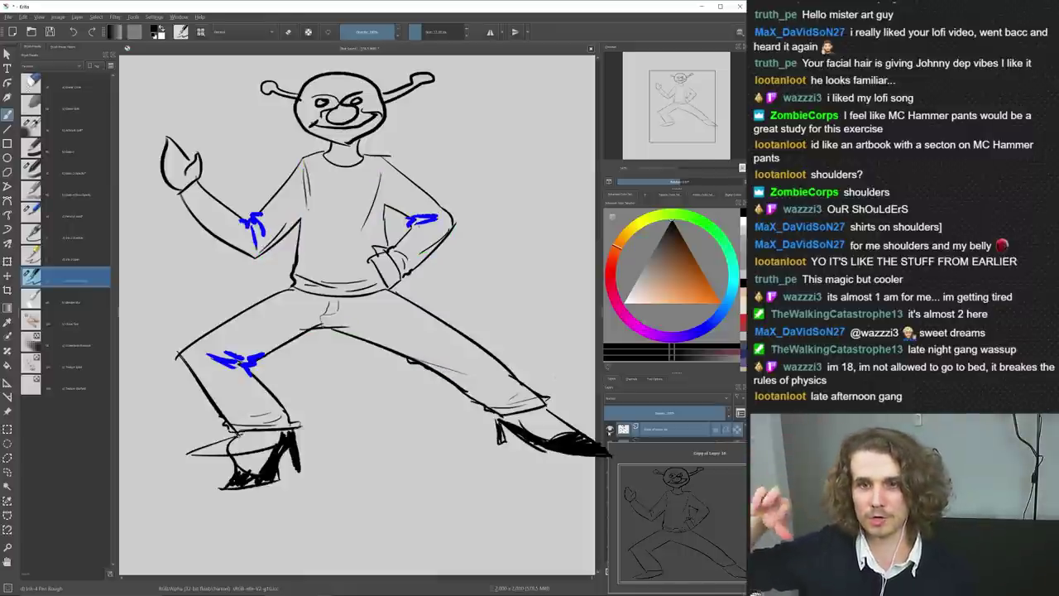
click(610, 443)
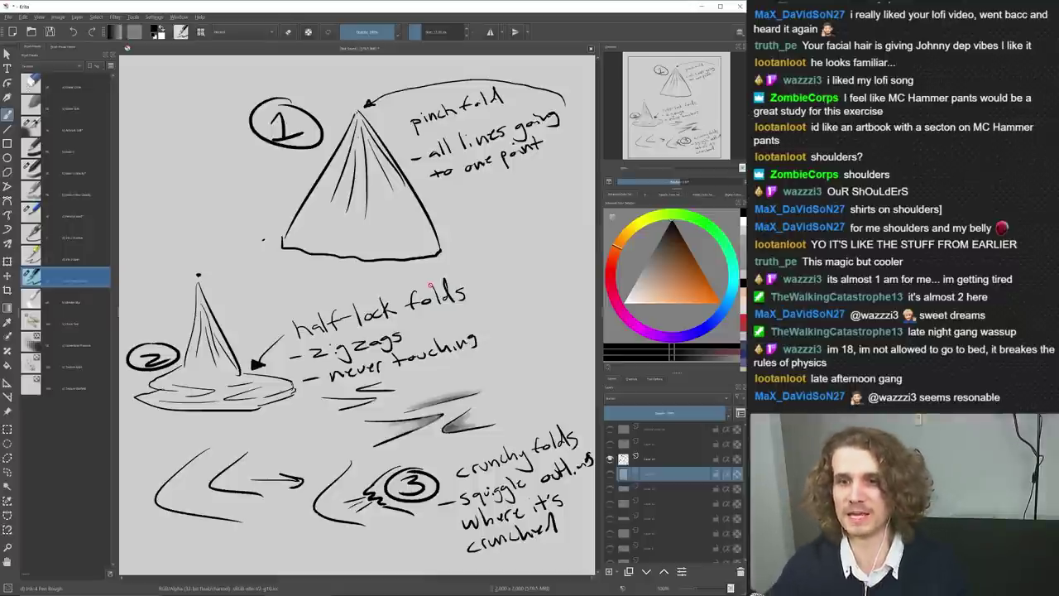
key(ctrl+Tab)
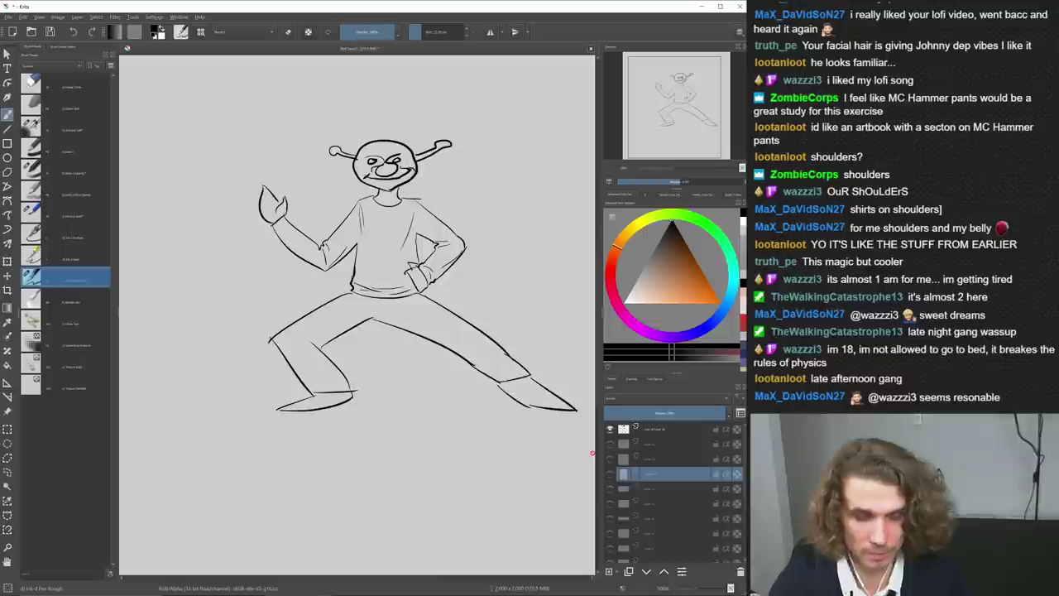
Rework the back of the bent knee with a crunched squiggle and add zigzag fold lines across the knee
key(ctrl+plus)
drag(482, 412, 447, 438)
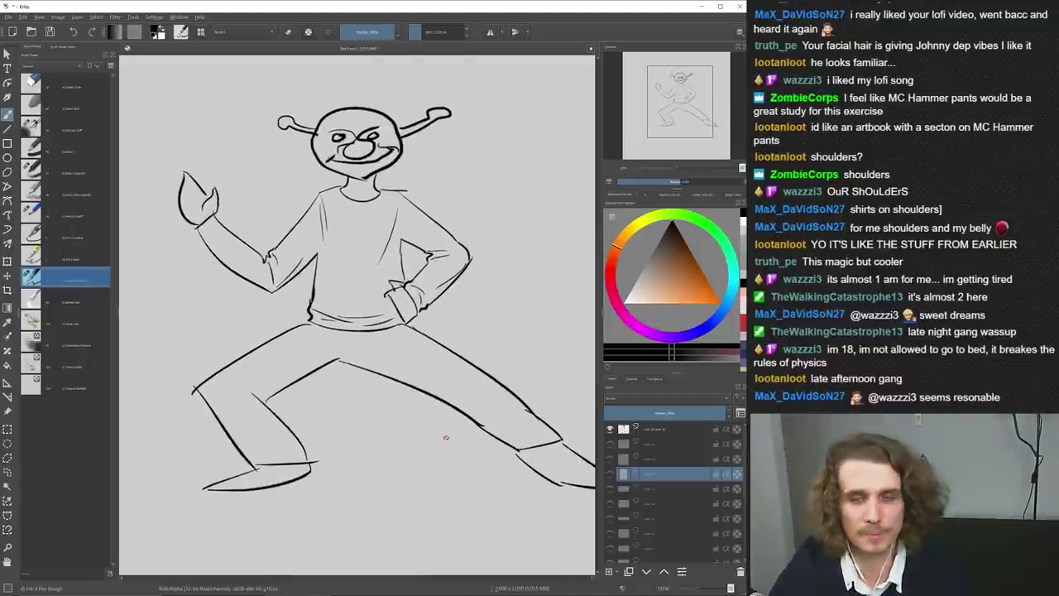
drag(360, 332, 312, 282)
drag(284, 338, 304, 344)
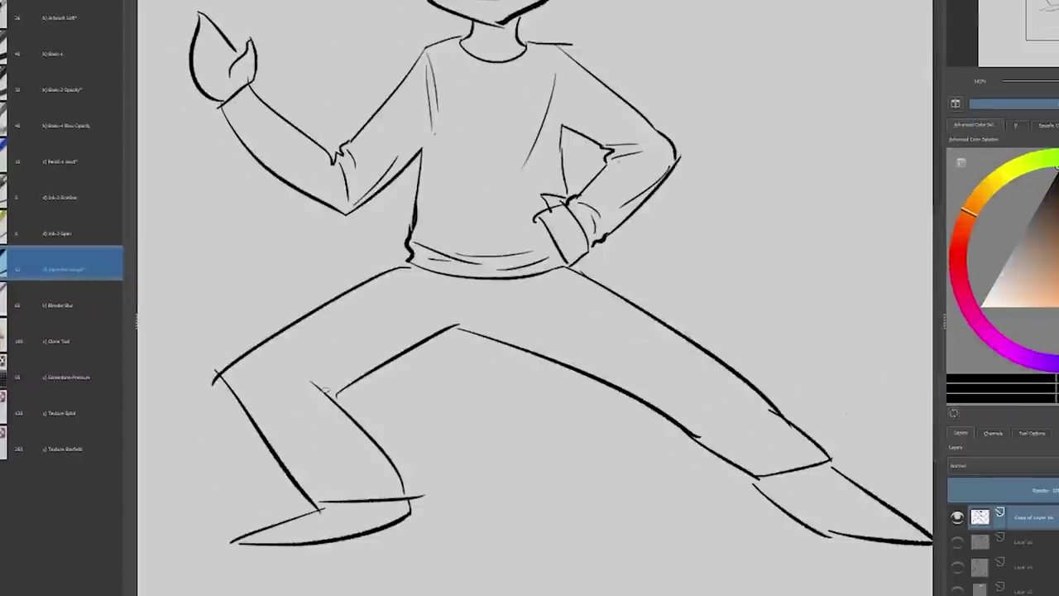
drag(325, 390, 356, 379)
mouse_move(265, 374)
mouse_down()
mouse_move(328, 388)
mouse_move(317, 394)
mouse_move(326, 380)
mouse_up()
Draw a tension fold line across the crotch of the trousers, leaving the thighs without extra marks
mouse_move(449, 329)
mouse_down()
mouse_move(465, 326)
mouse_move(299, 357)
mouse_move(453, 349)
mouse_up()
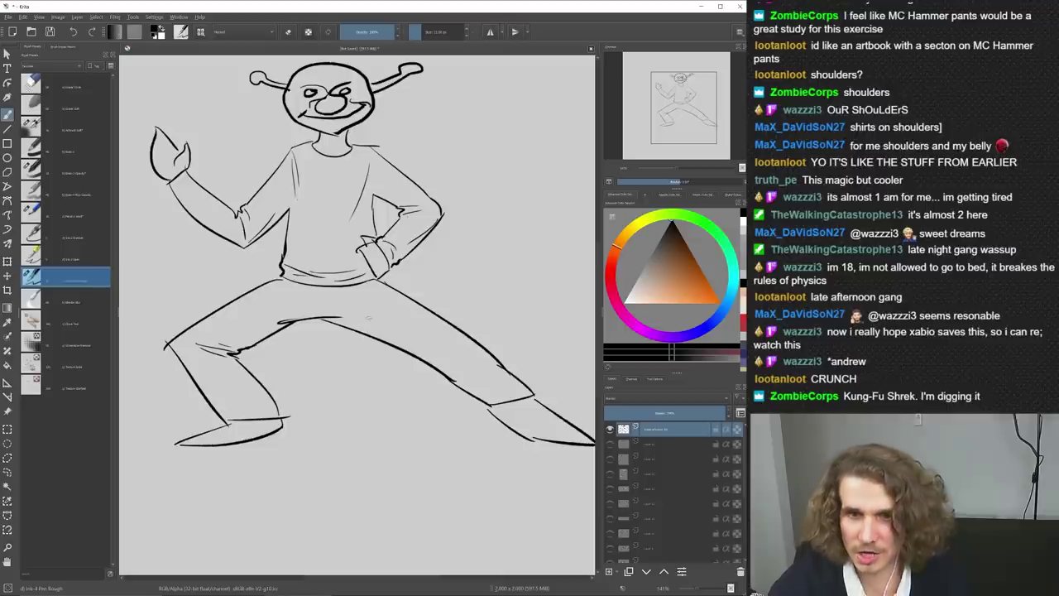
drag(398, 296, 428, 311)
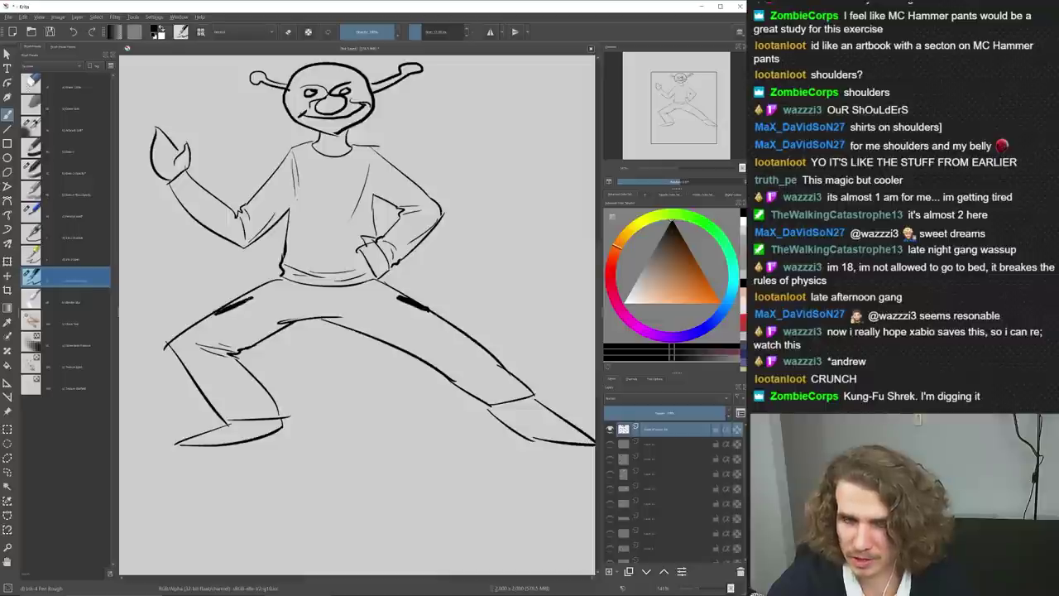
key(ctrl+z)
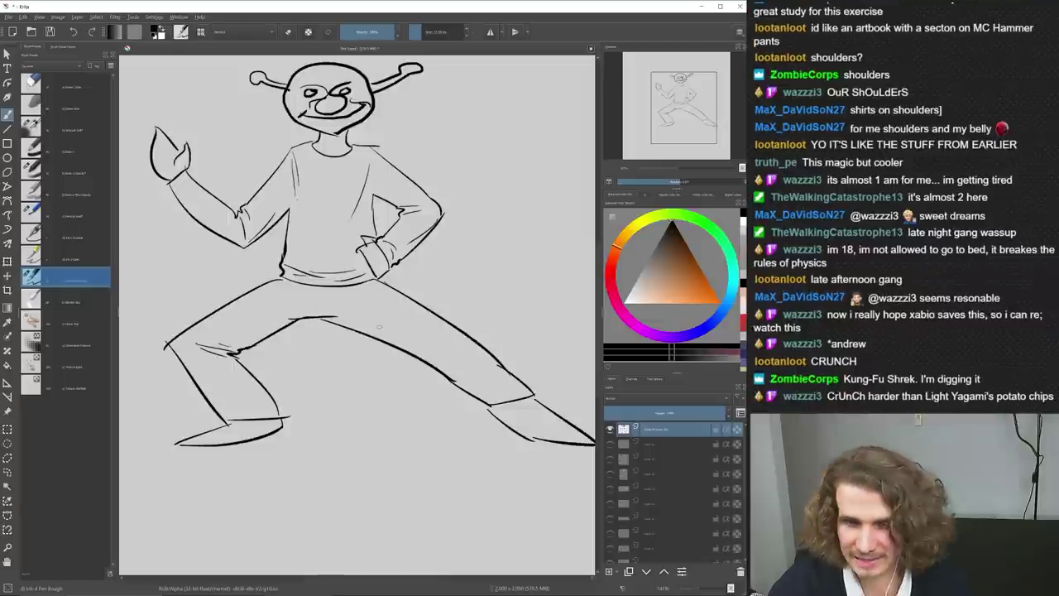
Erase the ends of the bent leg's outlines above the shoe and redraw them as squiggly, crunched trouser edges
key(e)
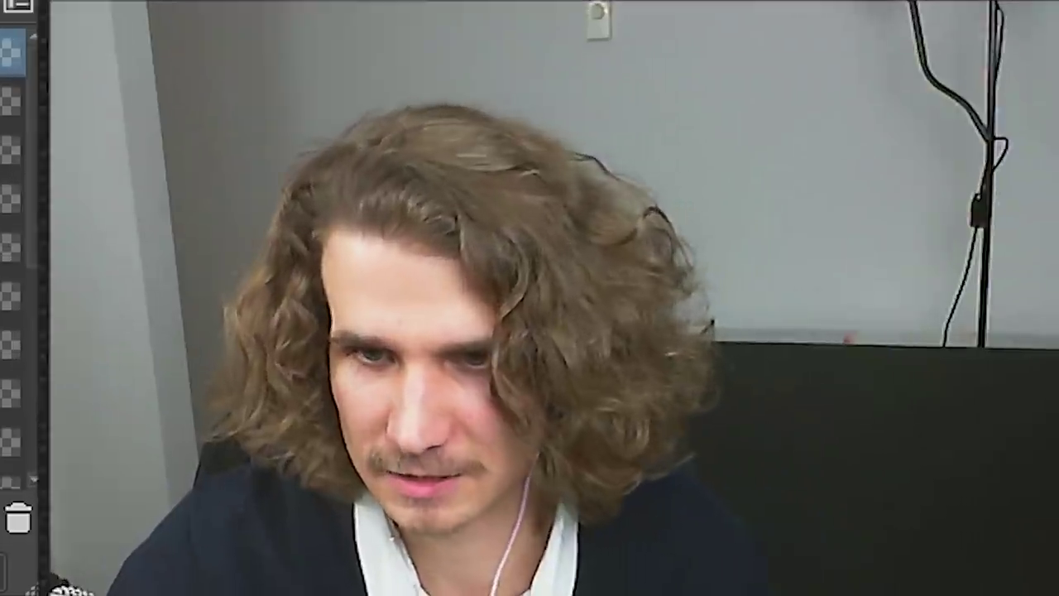
drag(274, 400, 278, 409)
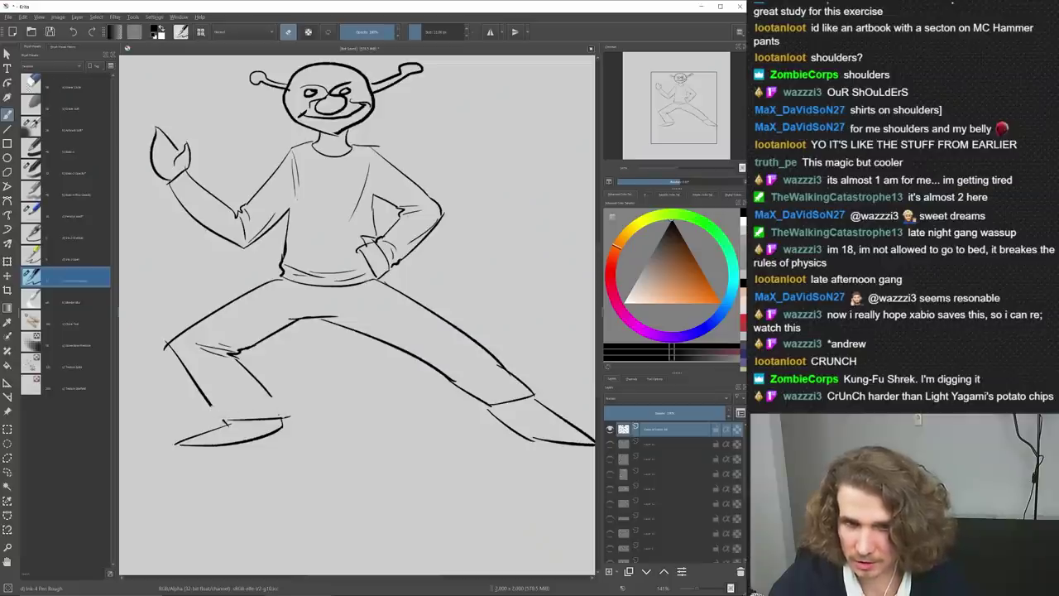
key(e)
mouse_move(210, 405)
mouse_down()
mouse_move(218, 418)
mouse_move(246, 417)
mouse_up()
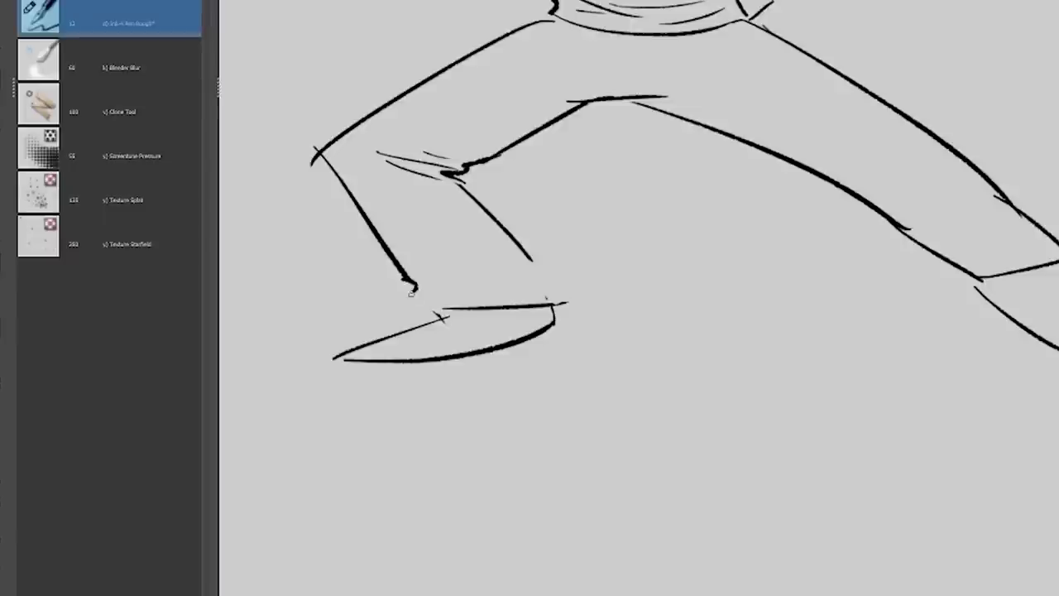
mouse_move(536, 263)
mouse_down()
mouse_move(546, 291)
mouse_move(568, 299)
mouse_up()
Draw the bent leg's trouser hem above the shoe with thin fold lines across it
drag(444, 295, 552, 287)
key(ctrl+z)
drag(426, 299, 530, 291)
mouse_move(465, 290)
mouse_down()
mouse_move(528, 273)
mouse_move(483, 282)
mouse_move(500, 277)
mouse_up()
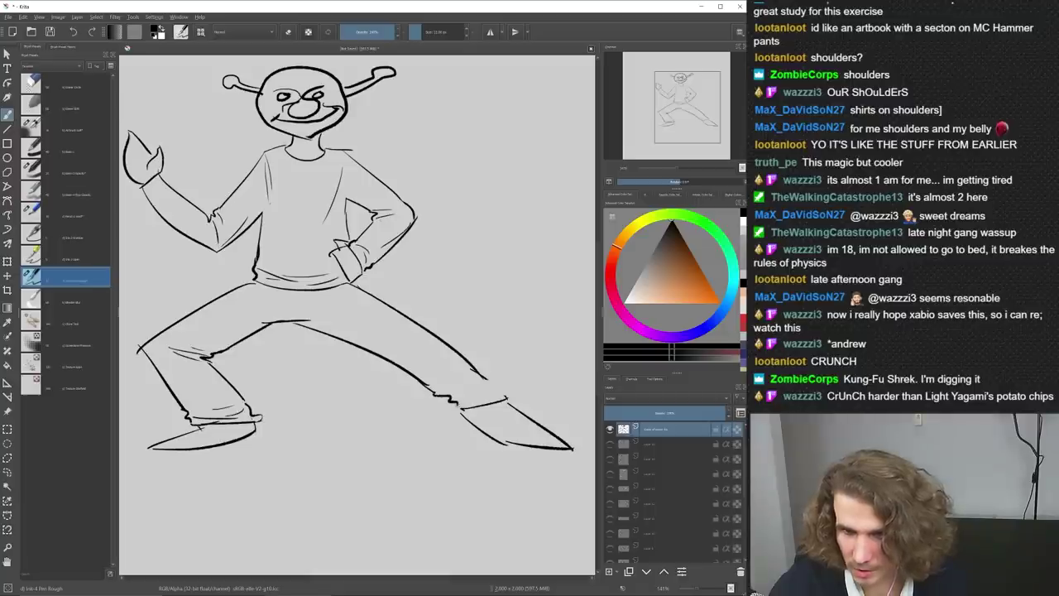
Draw the outstretched leg's trouser cuff with a crunched edge and zigzag fold lines above the shoe
key(ctrl+z)
drag(512, 389, 463, 400)
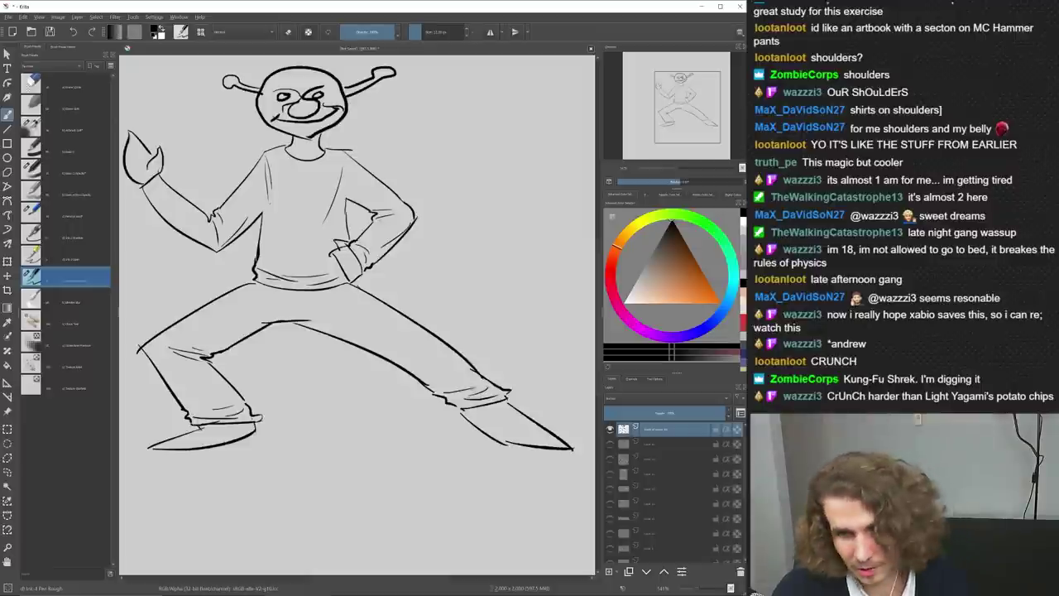
Replace the last cuff strokes on the outstretched leg with a fold line, and rework its inner outline near the knee with a small crunched bump
key(ctrl+z)
key(ctrl+z)
mouse_move(453, 400)
mouse_down()
mouse_move(508, 393)
mouse_move(471, 393)
mouse_up()
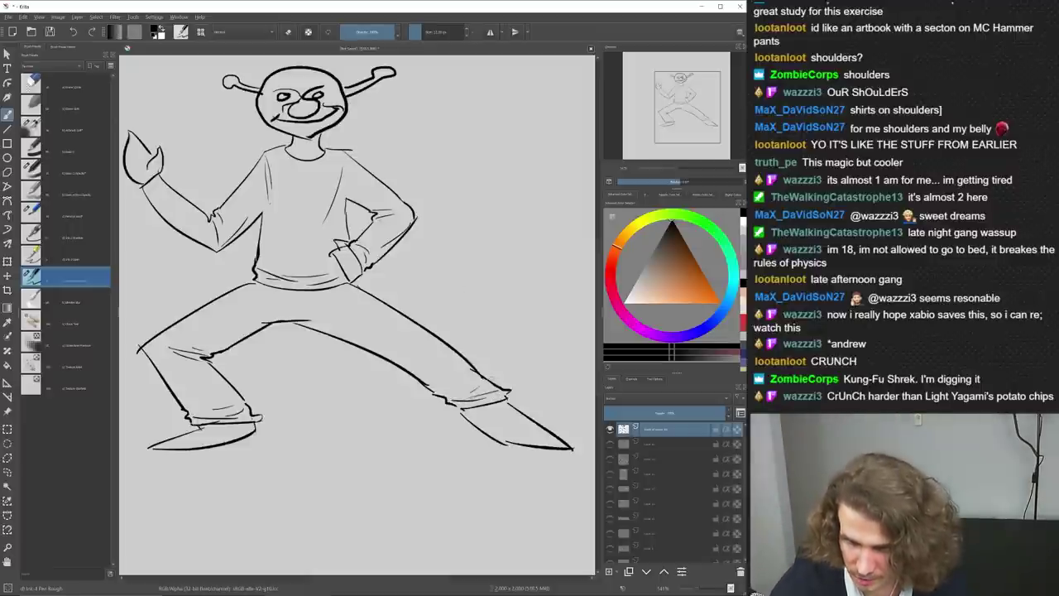
drag(402, 345, 432, 360)
key(e)
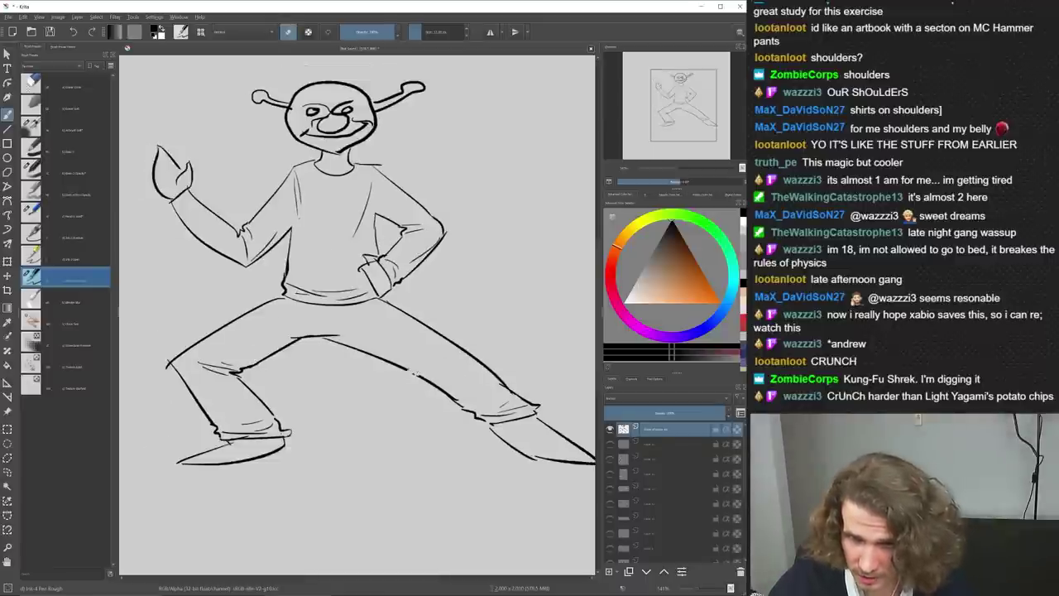
key(e)
drag(394, 364, 421, 377)
Draw the trouser fly as thin lines running from the shirt hem down to the crotch
drag(273, 363, 259, 370)
drag(304, 320, 336, 320)
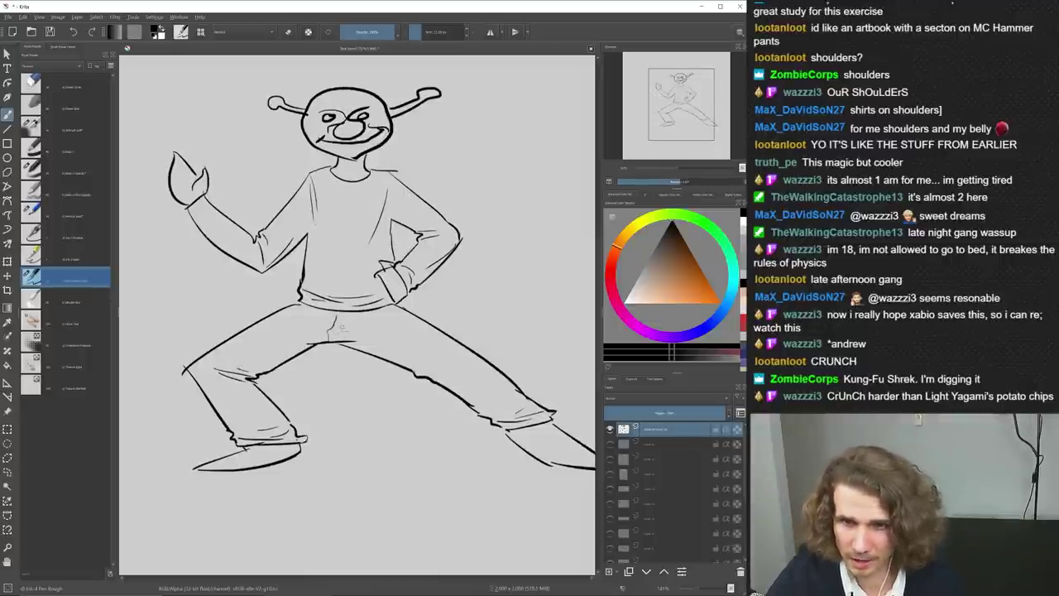
drag(342, 329, 320, 337)
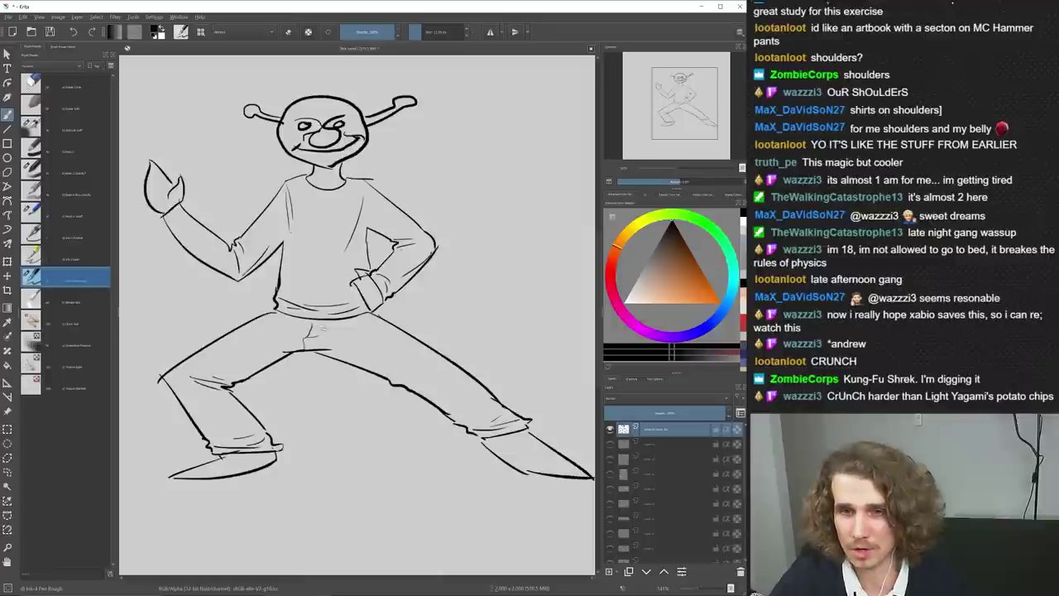
drag(319, 325, 327, 335)
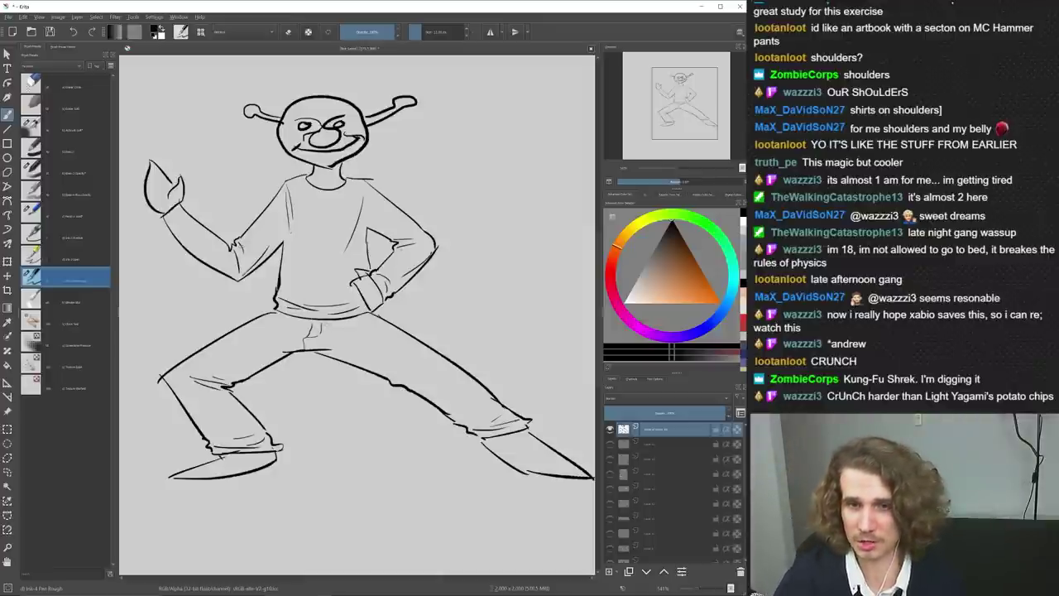
drag(316, 301, 296, 305)
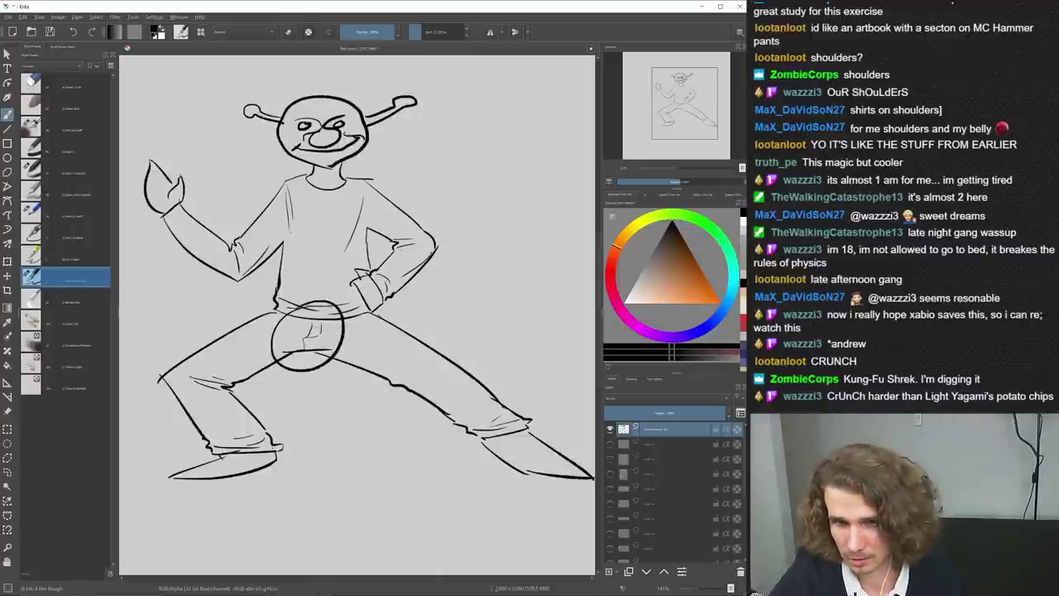
key(ctrl+z)
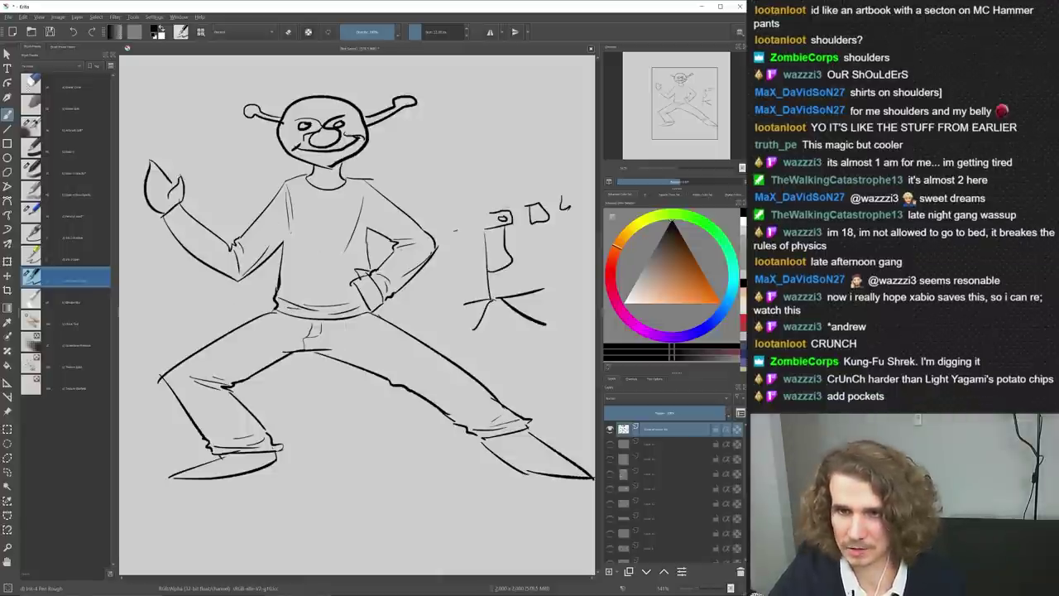
drag(449, 217, 570, 197)
key(e)
mouse_move(511, 258)
mouse_down()
mouse_move(491, 273)
mouse_move(513, 279)
mouse_up()
key(e)
drag(508, 251, 511, 281)
key(ctrl+z)
key(ctrl+z)
key(ctrl+z)
key(ctrl+z)
key(ctrl+z)
key(ctrl+z)
key(ctrl+z)
key(ctrl+z)
key(ctrl+z)
key(ctrl+z)
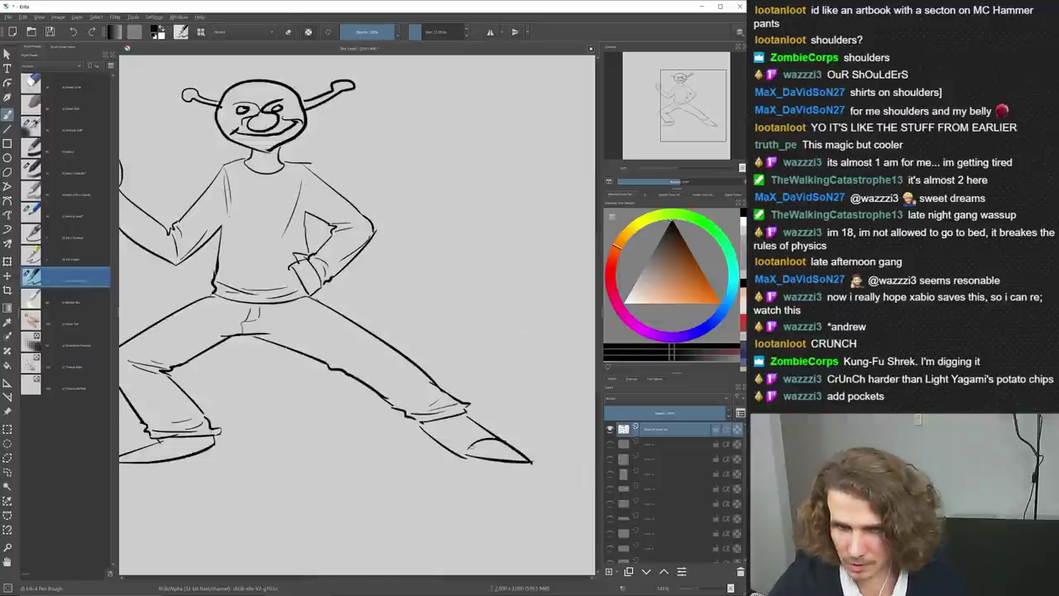
Redraw both of the figure's shoes as high heels filled in solid black
mouse_move(439, 426)
mouse_down()
mouse_move(472, 448)
mouse_move(422, 448)
mouse_up()
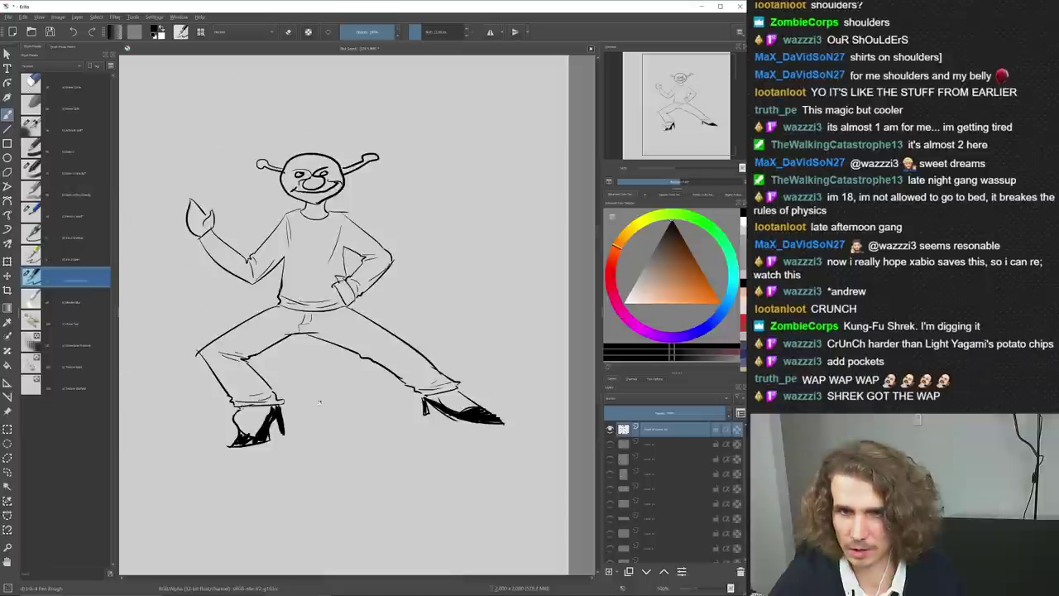
scroll(333, 403, down, 3)
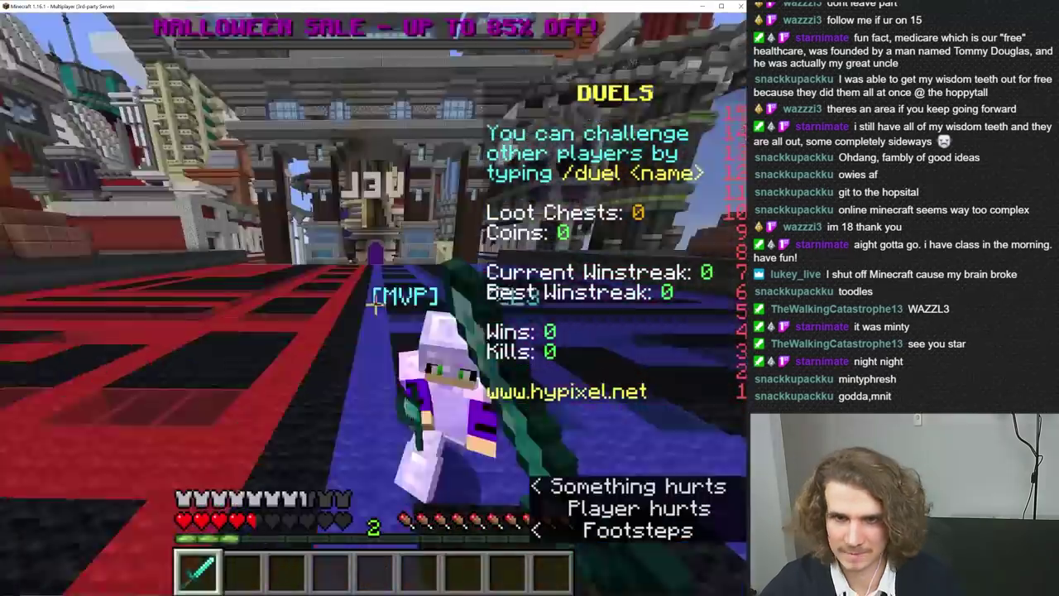
click(376, 306)
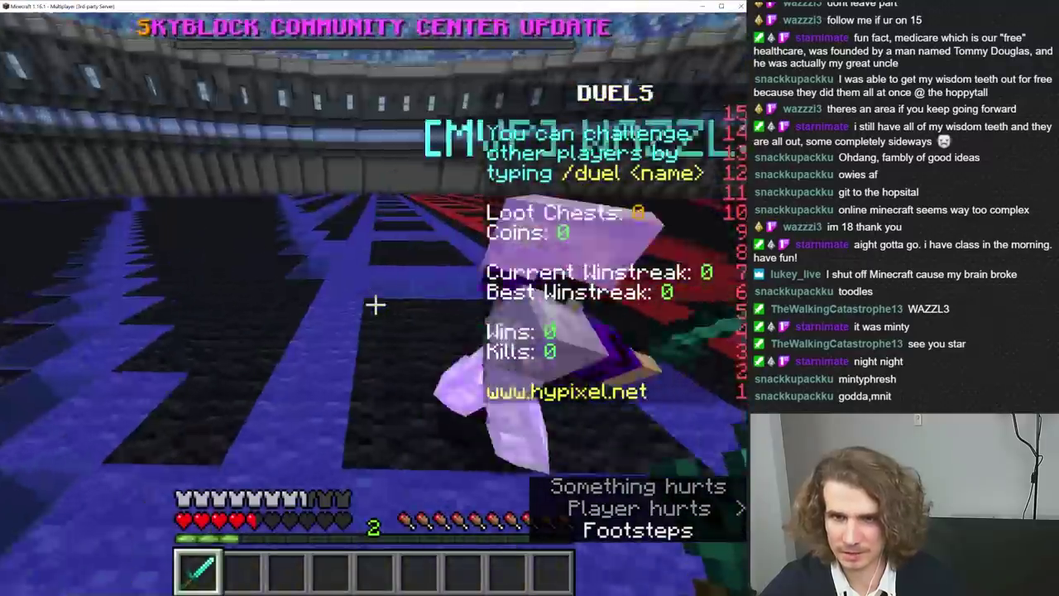
click(376, 306)
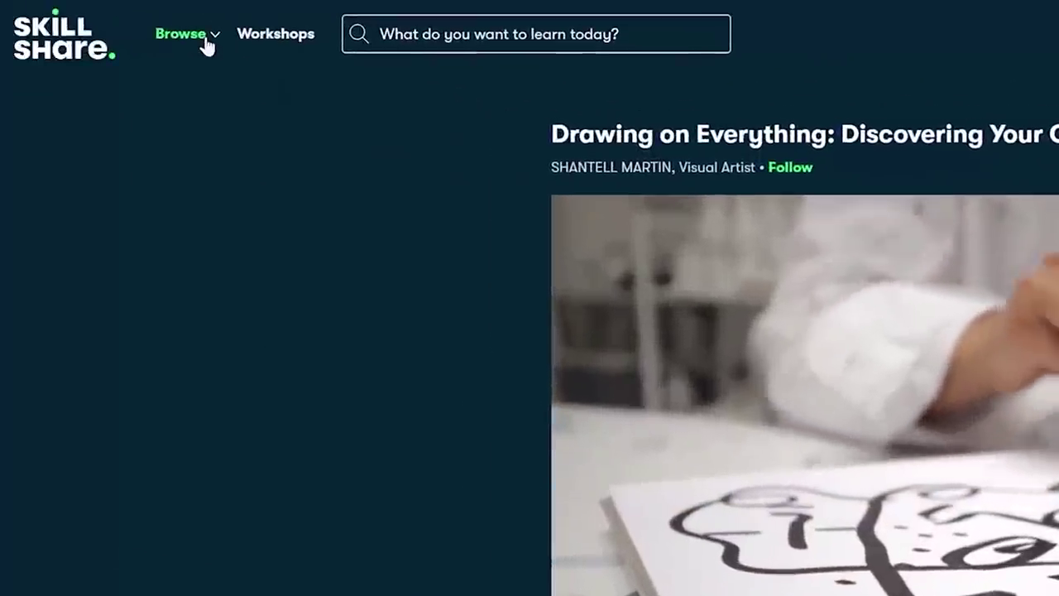
click(34, 3)
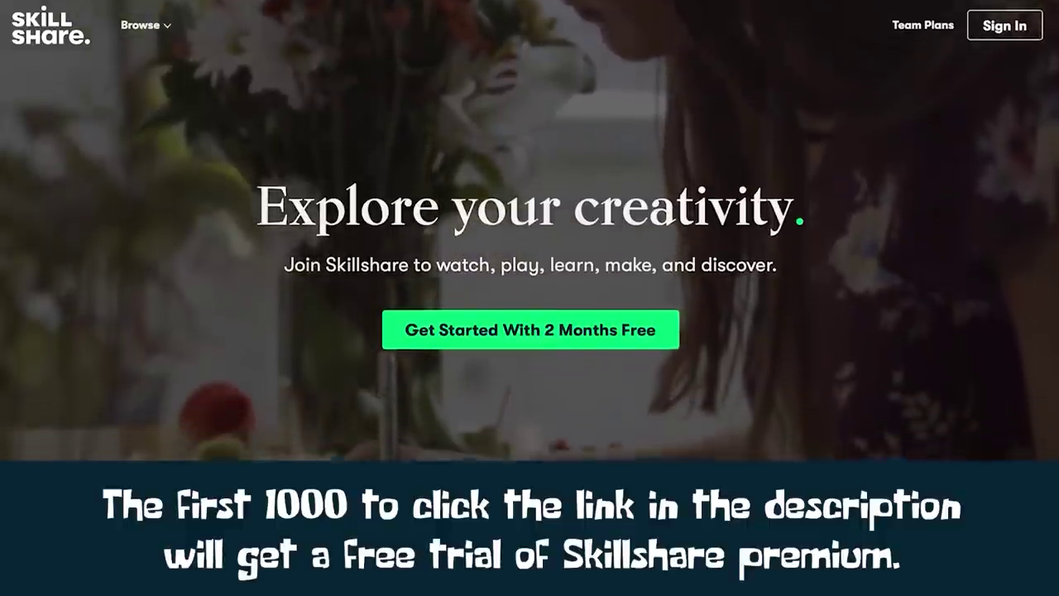
scroll(529, 232, down, 4)
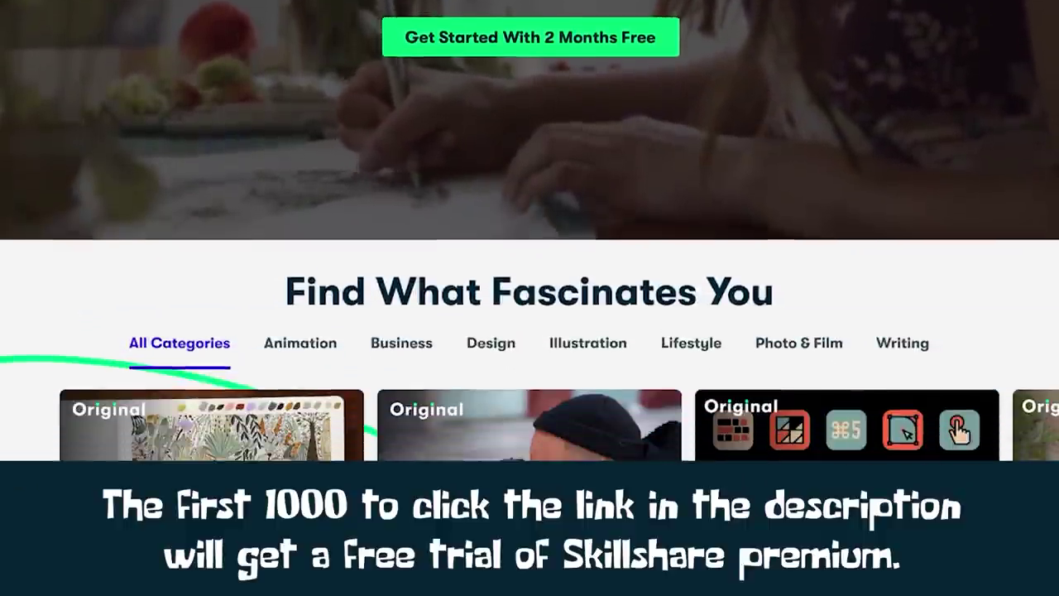